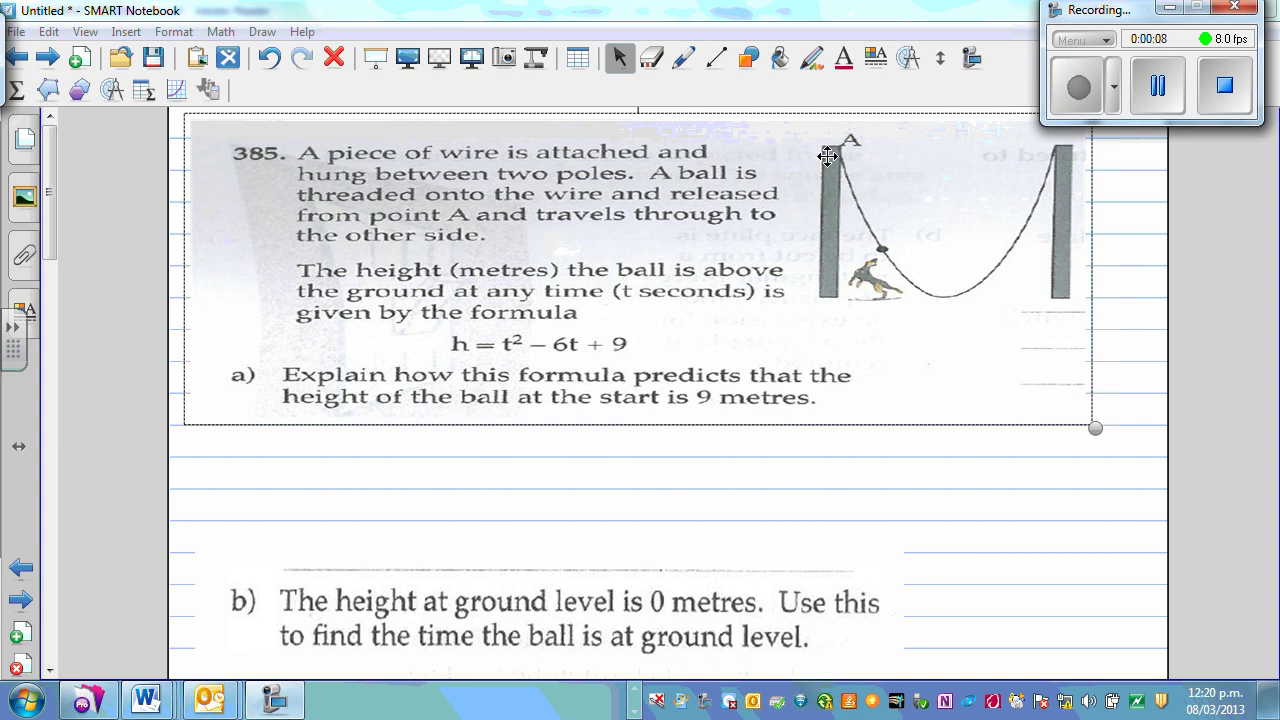
Step: Choose the purple pen for writing on the problem 385 worksheet
click(683, 60)
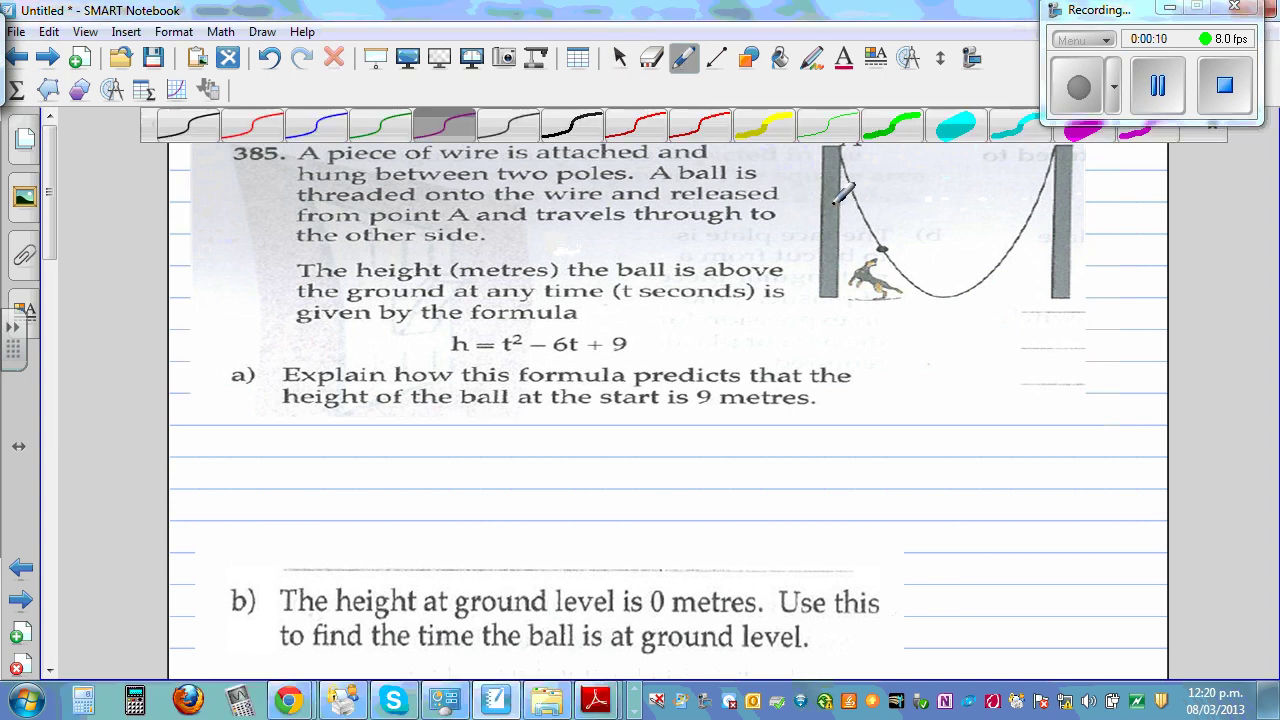
Step: Tick both poles in the diagram and draw an arrow pointing at the wire
drag(828, 209, 841, 205)
drag(1066, 208, 1082, 210)
mouse_move(858, 210)
mouse_down()
mouse_move(890, 208)
mouse_move(923, 180)
mouse_move(934, 191)
mouse_move(905, 188)
mouse_move(905, 200)
mouse_move(921, 183)
mouse_move(974, 184)
mouse_up()
Step: Erase the stray letters after the arrow, then dot the ball's position on the wire
click(651, 57)
click(683, 57)
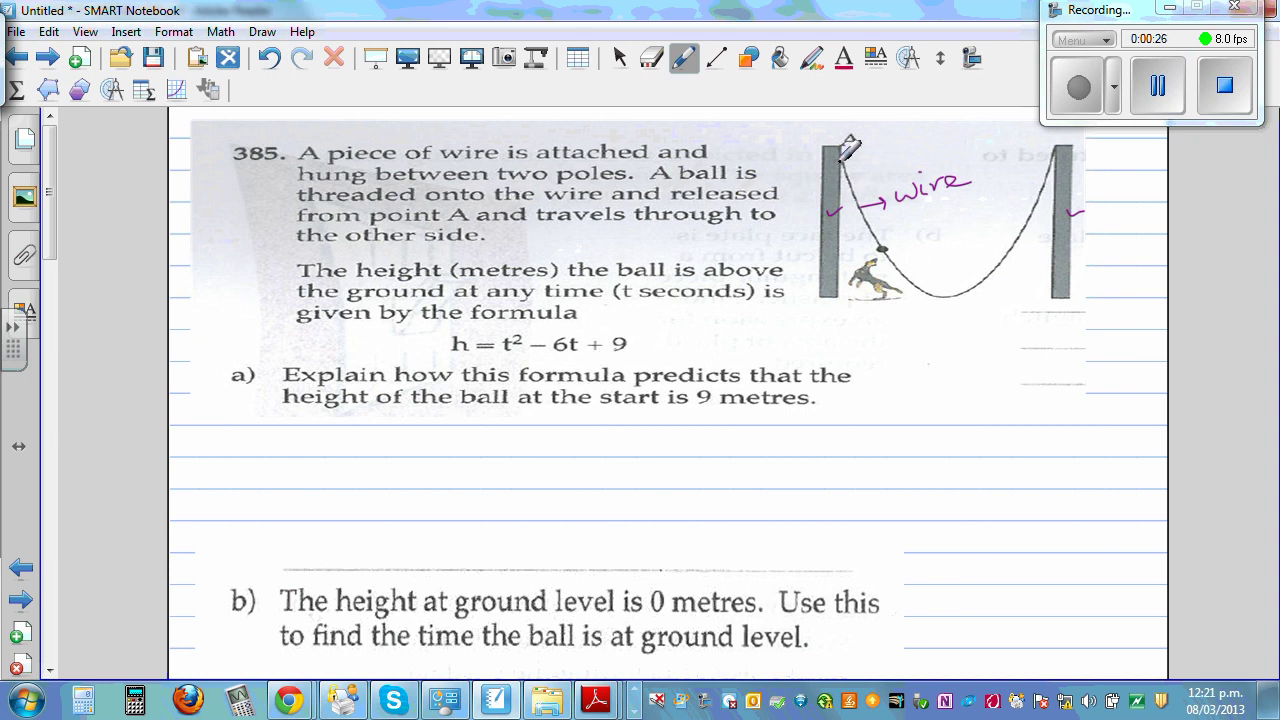
click(883, 248)
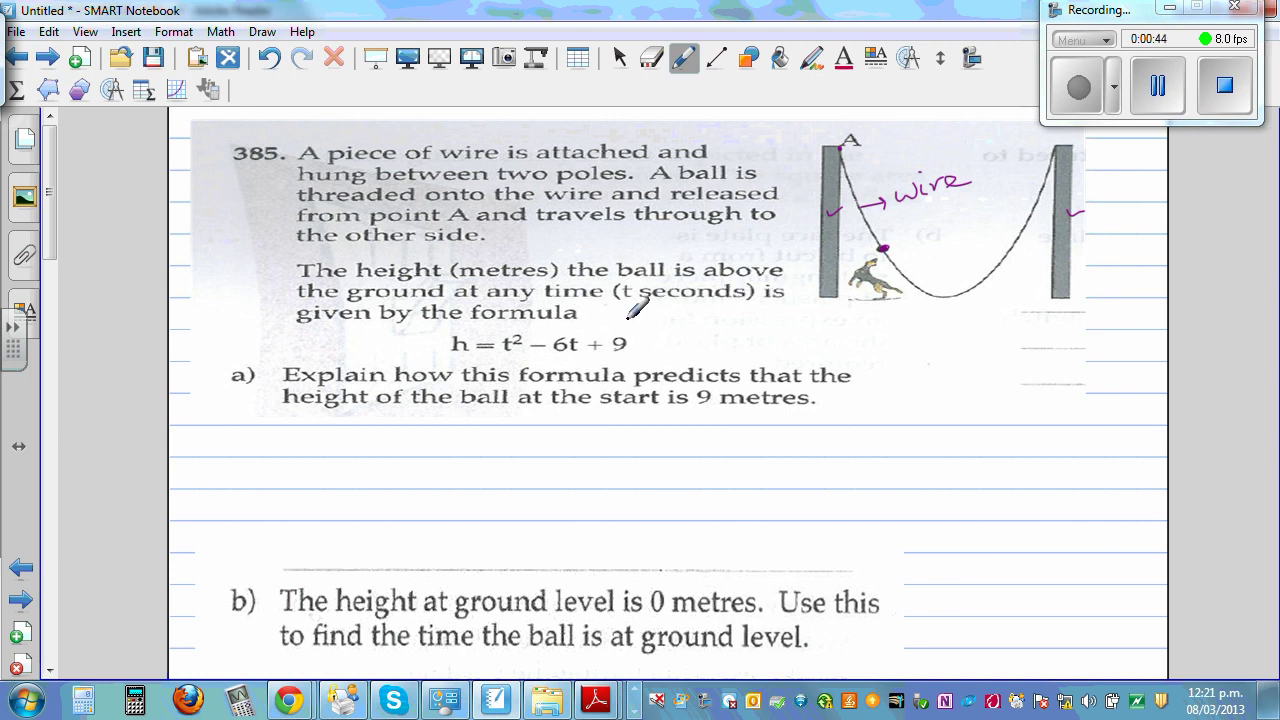
mouse_move(442, 333)
mouse_down()
mouse_move(448, 357)
mouse_move(634, 355)
mouse_move(633, 336)
mouse_move(595, 327)
mouse_move(442, 330)
mouse_up()
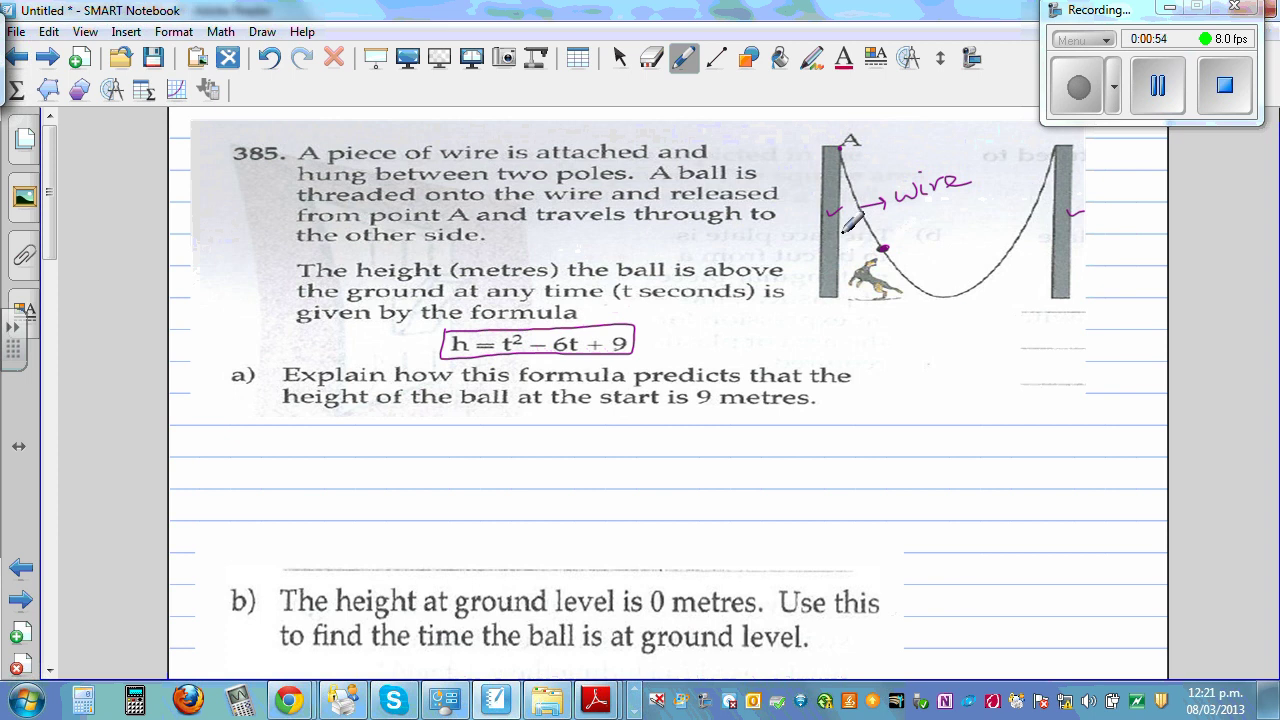
Step: Finish boxing h = t² − 6t + 9 in purple and switch to the Line tool
click(716, 60)
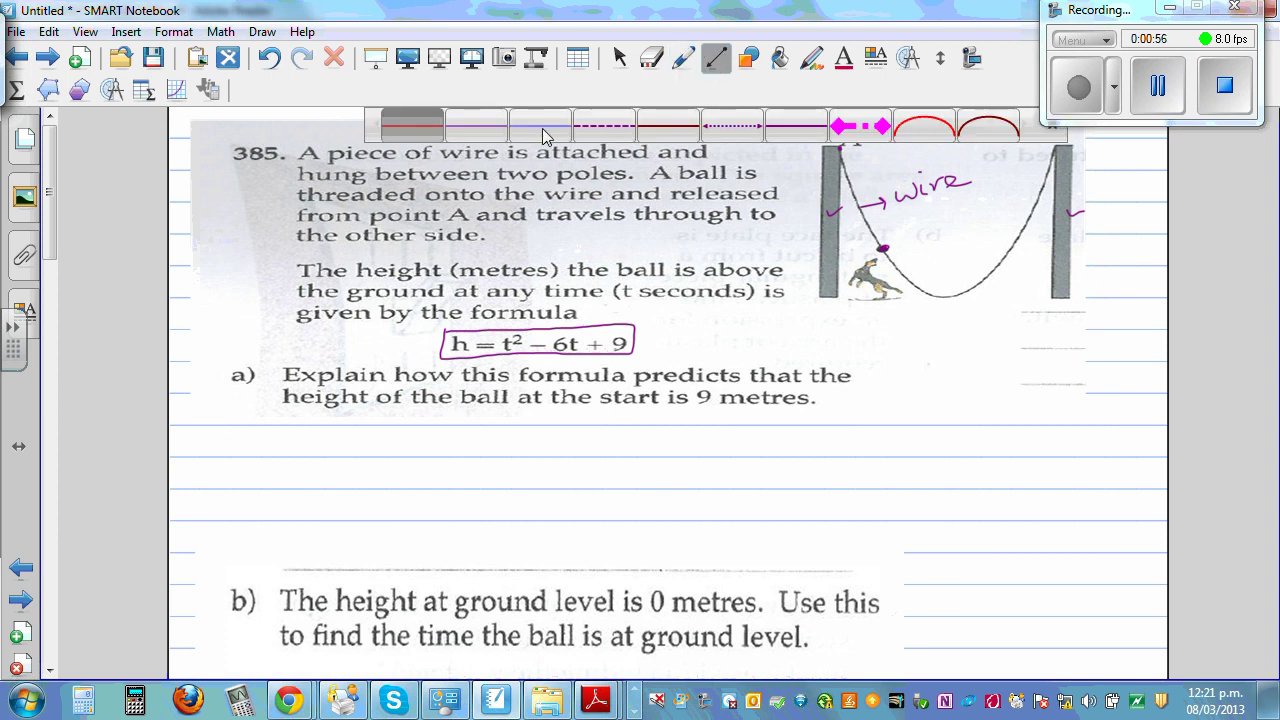
Step: In a new line style, draw the height axis up the left pole and the time axis along the ground, with arrowheads
click(545, 134)
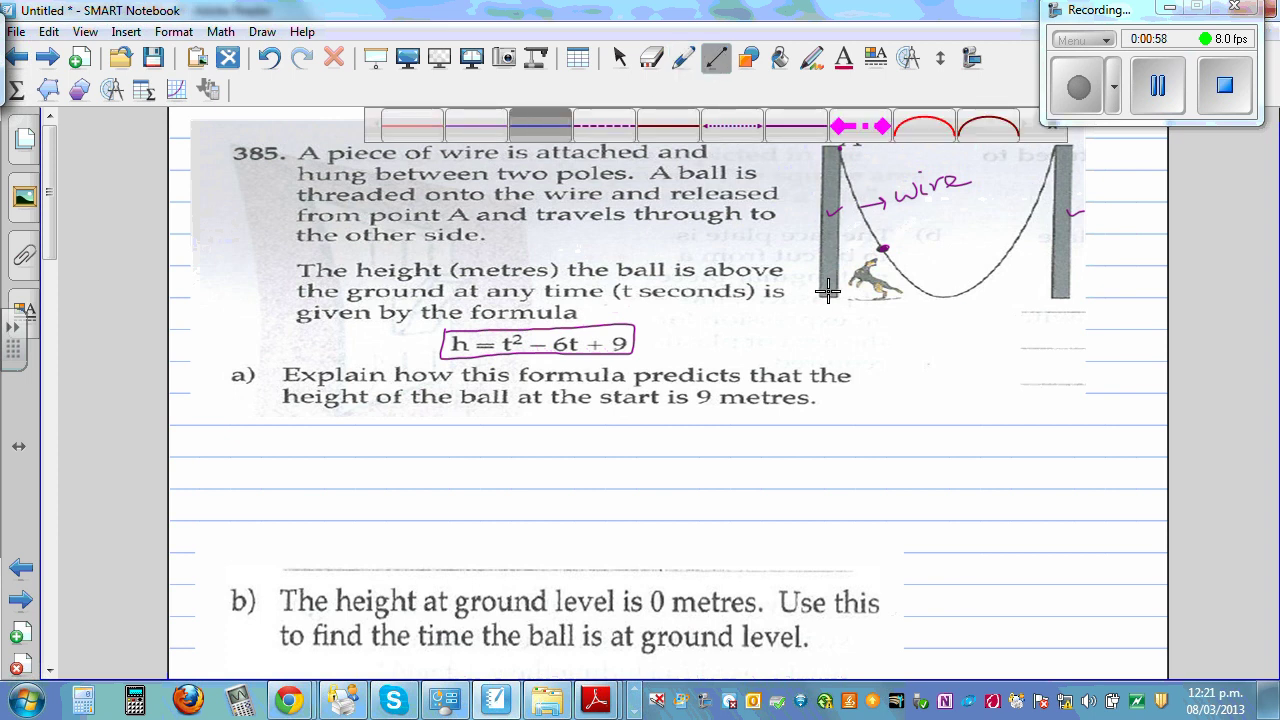
drag(827, 315, 835, 130)
mouse_move(812, 302)
mouse_down()
mouse_move(1120, 310)
mouse_move(1086, 340)
mouse_move(1094, 326)
mouse_up()
click(683, 57)
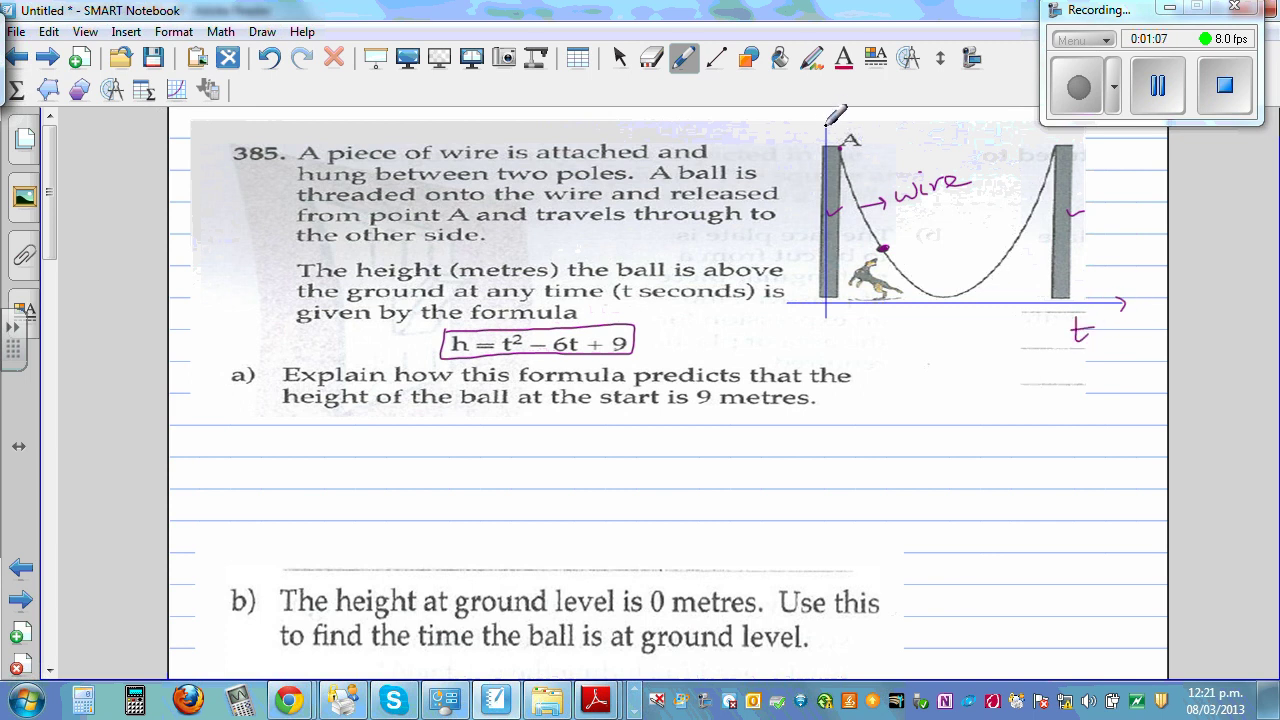
mouse_move(819, 140)
mouse_down()
mouse_move(833, 140)
mouse_move(806, 152)
mouse_up()
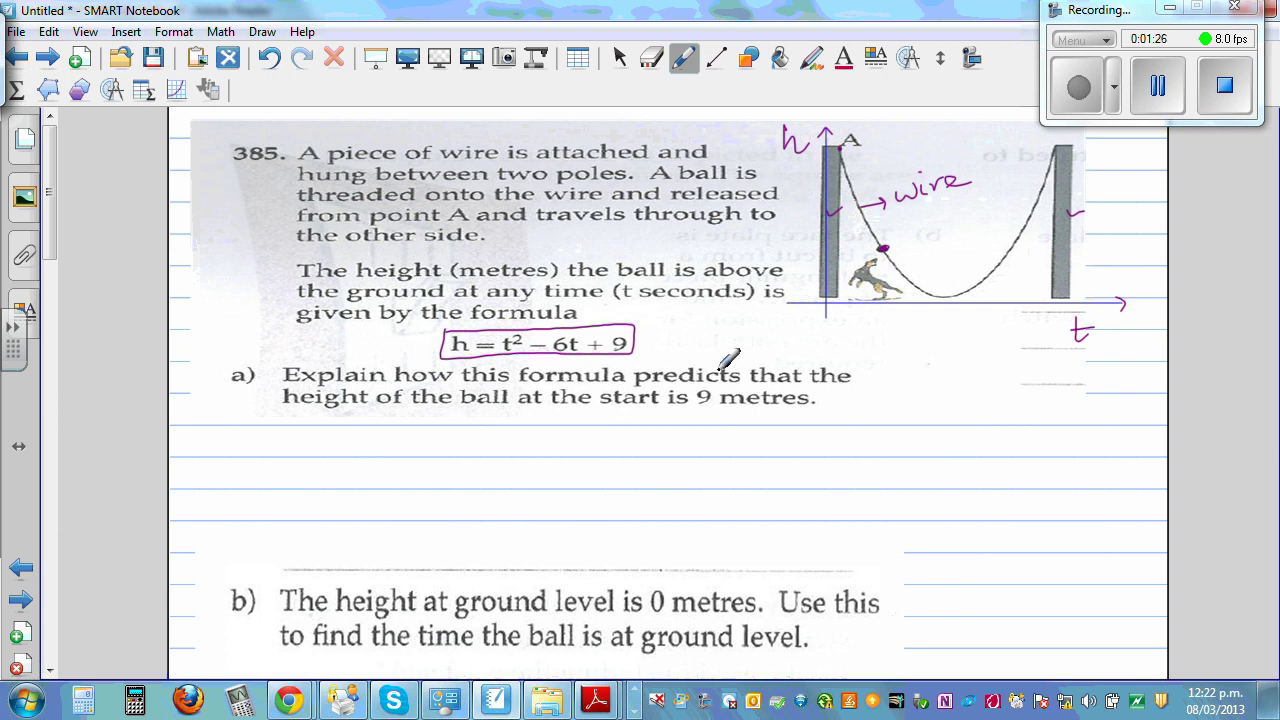
Step: Underline 'predicts', 'start' and '9 metres' in part a), then start the answer 'At start'
drag(636, 383, 682, 381)
drag(602, 406, 786, 406)
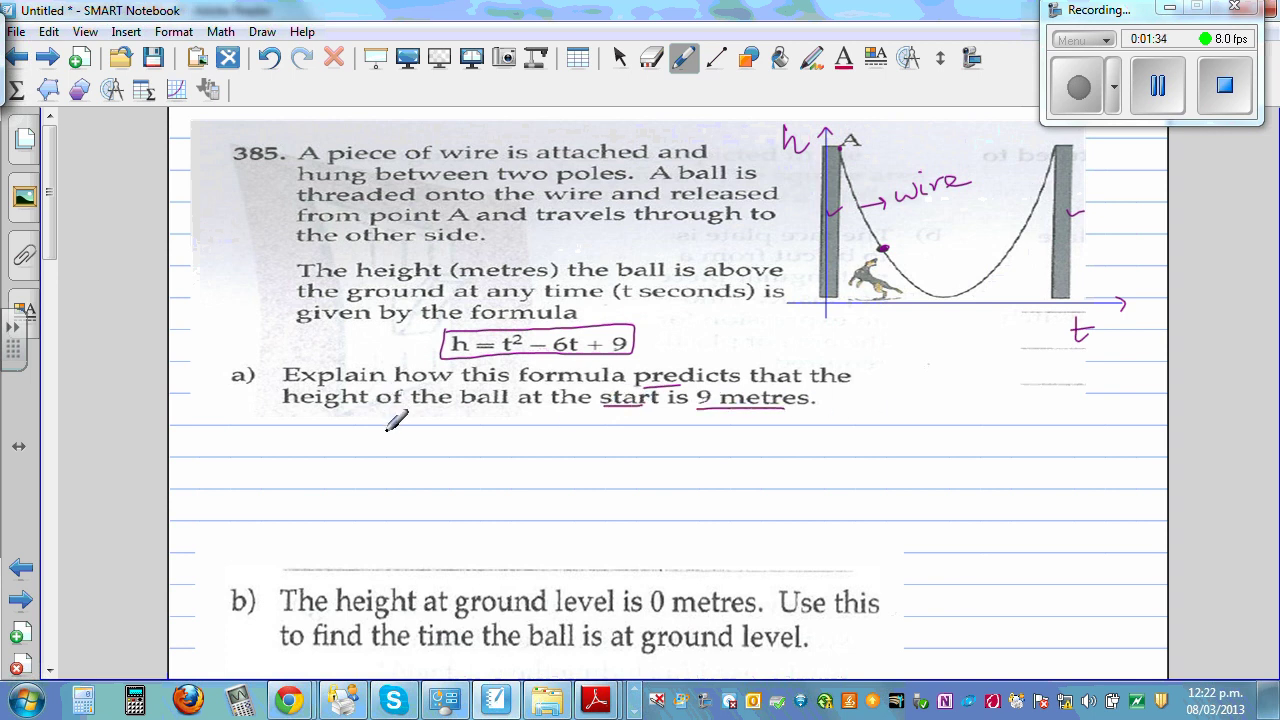
mouse_move(236, 458)
mouse_down()
mouse_move(252, 440)
mouse_move(255, 458)
mouse_move(285, 441)
mouse_move(352, 456)
mouse_move(366, 438)
mouse_move(410, 456)
mouse_move(415, 439)
mouse_up()
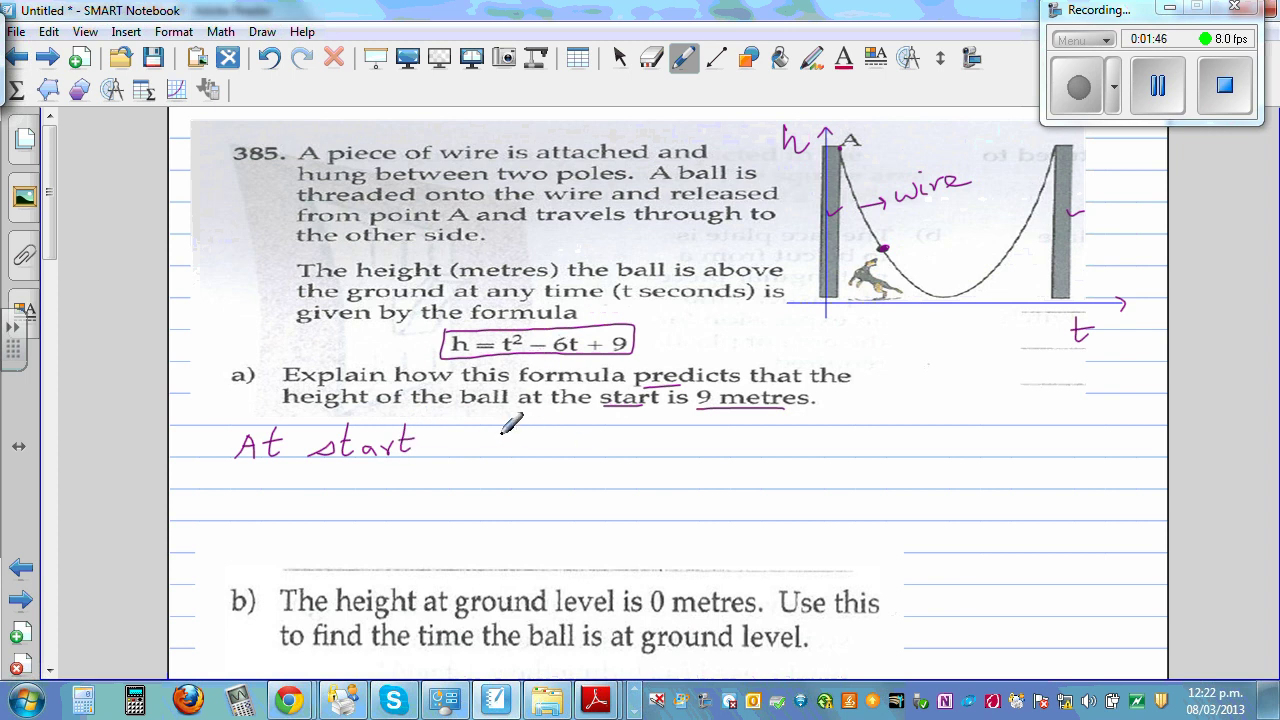
Step: Write part a)'s working: t = 0, h = 0² − 6×0 + 9 = 9m
mouse_move(487, 430)
mouse_down()
mouse_move(491, 457)
mouse_move(498, 440)
mouse_move(532, 438)
mouse_up()
mouse_move(511, 449)
mouse_down()
mouse_move(549, 452)
mouse_move(561, 437)
mouse_up()
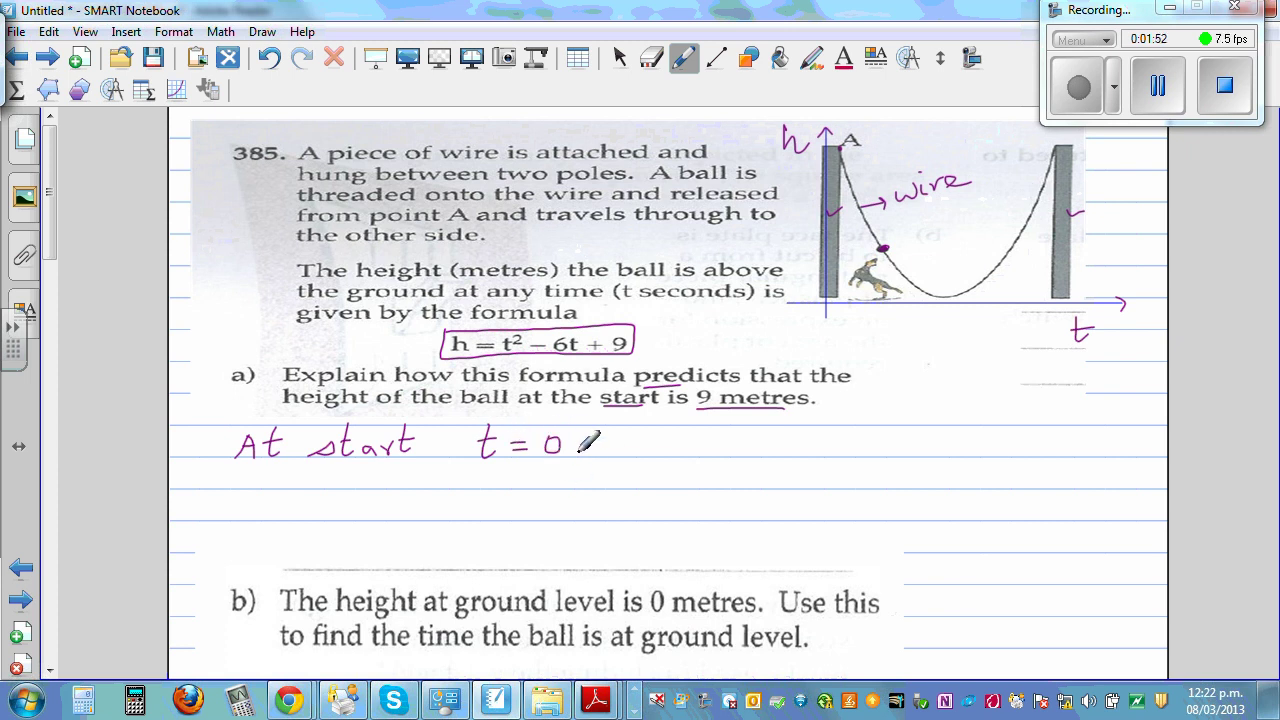
mouse_move(670, 430)
mouse_down()
mouse_move(688, 456)
mouse_move(723, 442)
mouse_up()
drag(707, 452, 863, 451)
mouse_move(863, 438)
mouse_down()
mouse_move(851, 451)
mouse_move(888, 449)
mouse_move(886, 432)
mouse_move(913, 453)
mouse_move(1013, 441)
mouse_up()
mouse_move(992, 452)
mouse_down()
mouse_move(1041, 431)
mouse_move(1104, 452)
mouse_up()
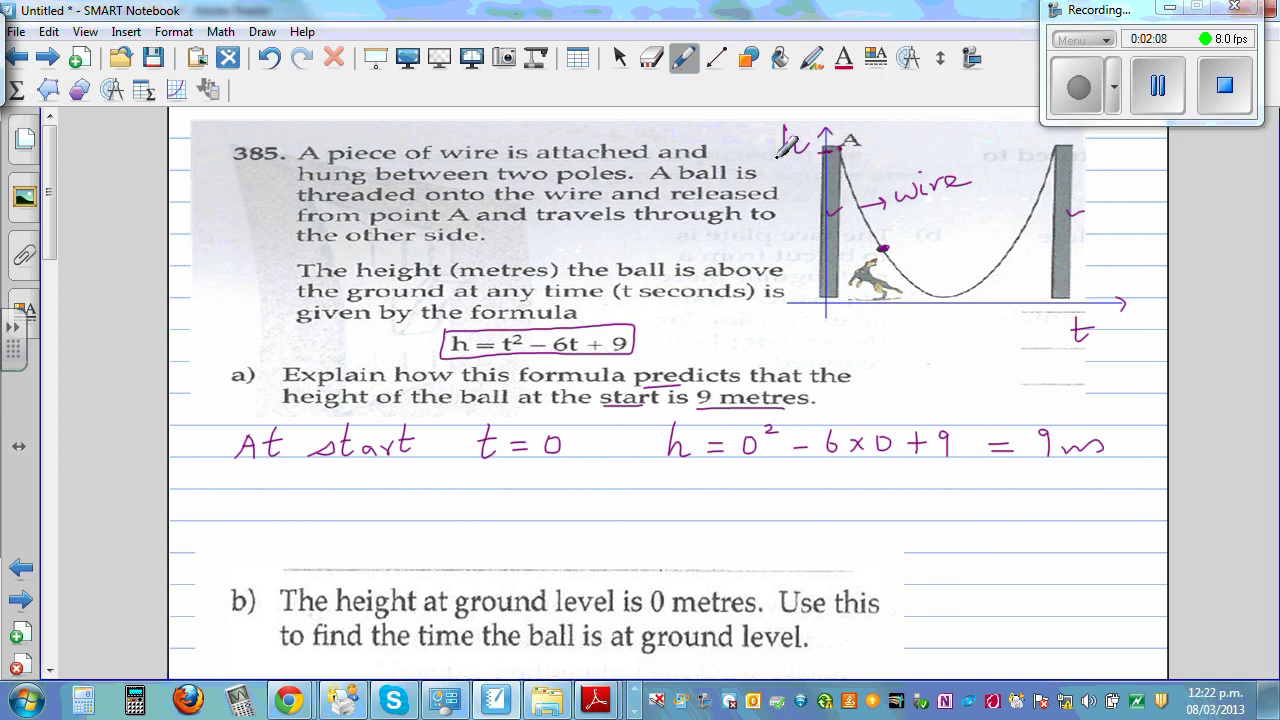
Step: Label 9m beside point A and move part b) up closer to part a)
mouse_move(782, 160)
mouse_down()
mouse_move(775, 173)
mouse_move(812, 170)
mouse_up()
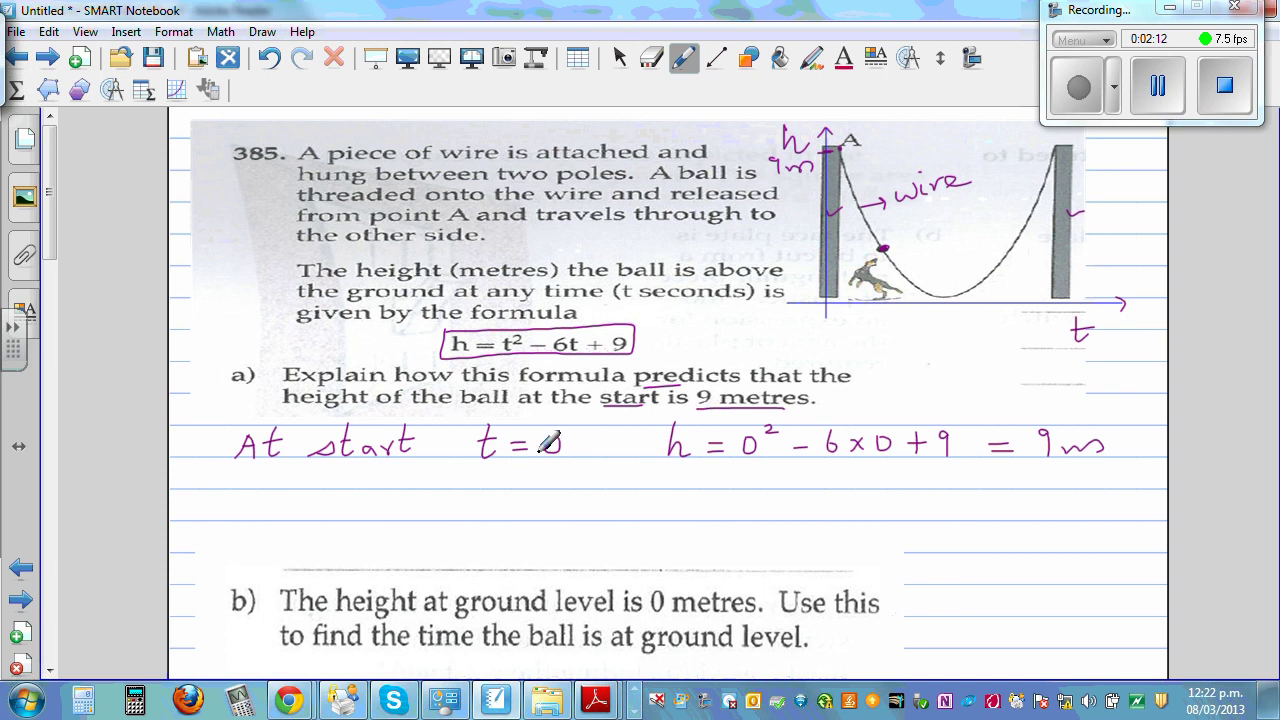
click(620, 60)
drag(538, 617, 530, 531)
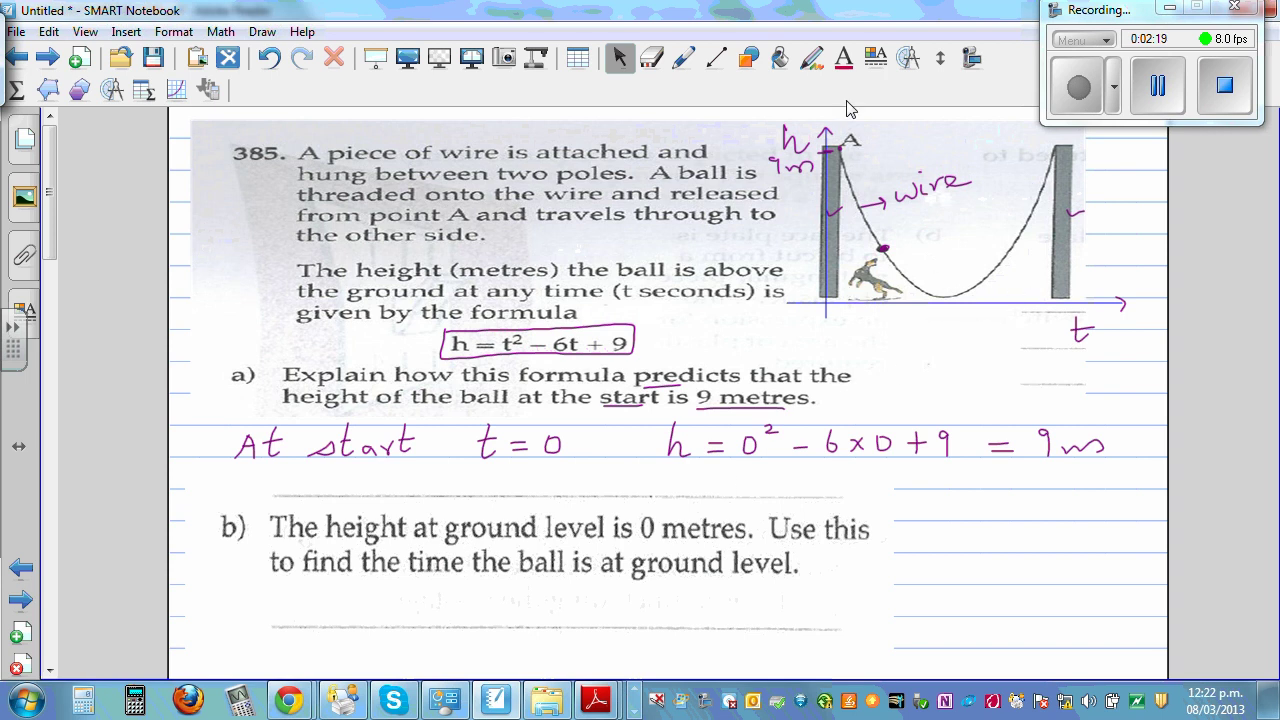
Step: Handwrite 'ground' in purple beneath the horizontal t axis
click(684, 58)
mouse_move(944, 318)
mouse_down()
mouse_move(929, 352)
mouse_move(968, 313)
mouse_move(1016, 314)
mouse_up()
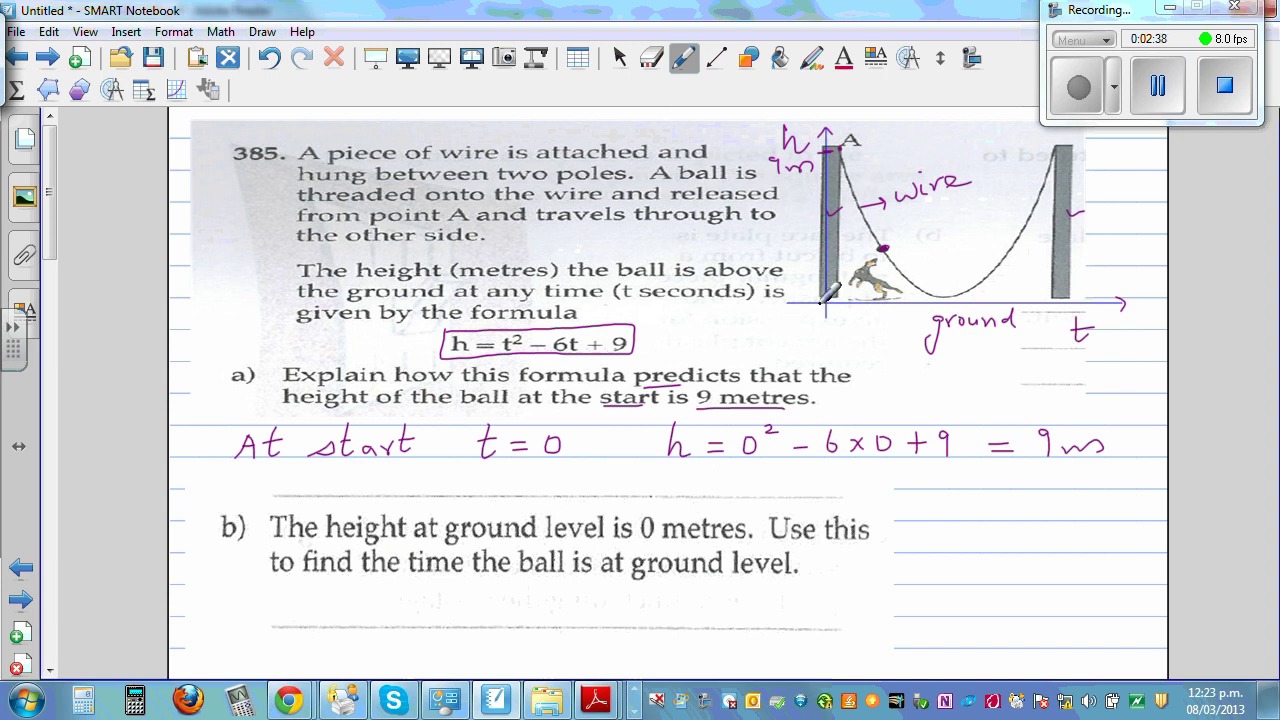
Step: Drag the drawn t axis line up so it lies on the ground level
click(716, 62)
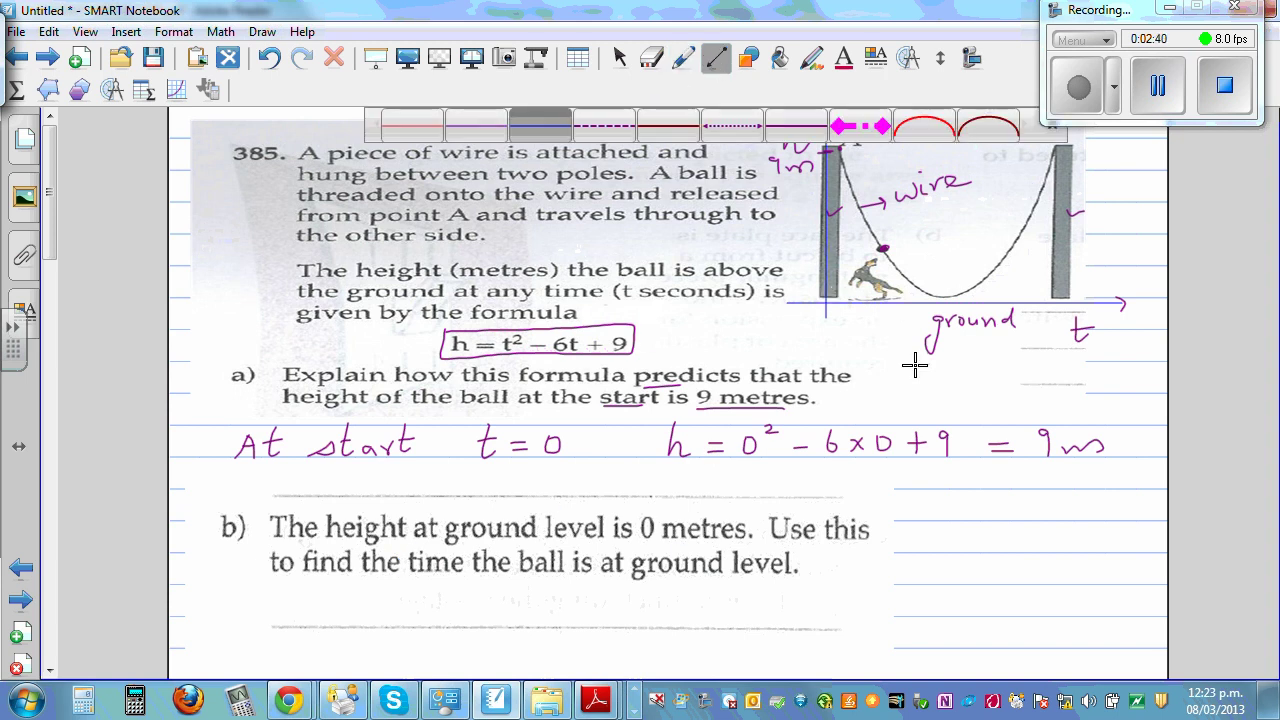
click(619, 58)
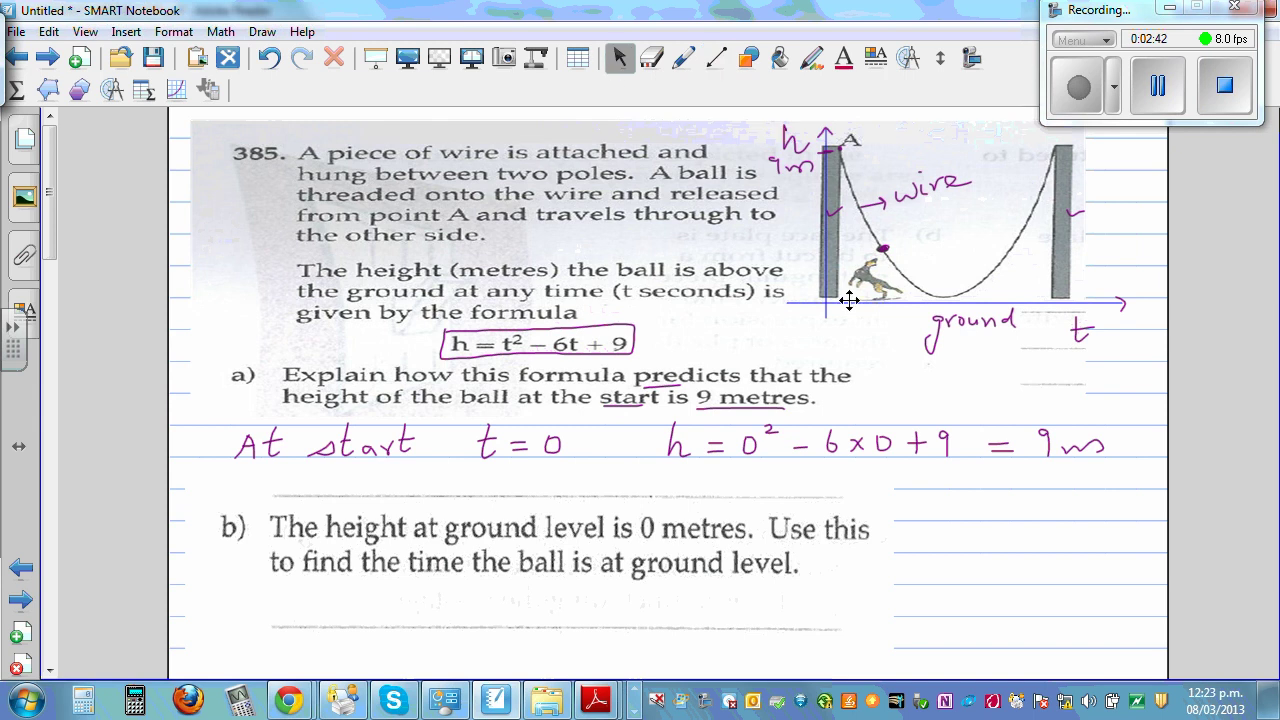
mouse_move(851, 302)
mouse_down()
mouse_move(851, 284)
mouse_move(864, 300)
mouse_up()
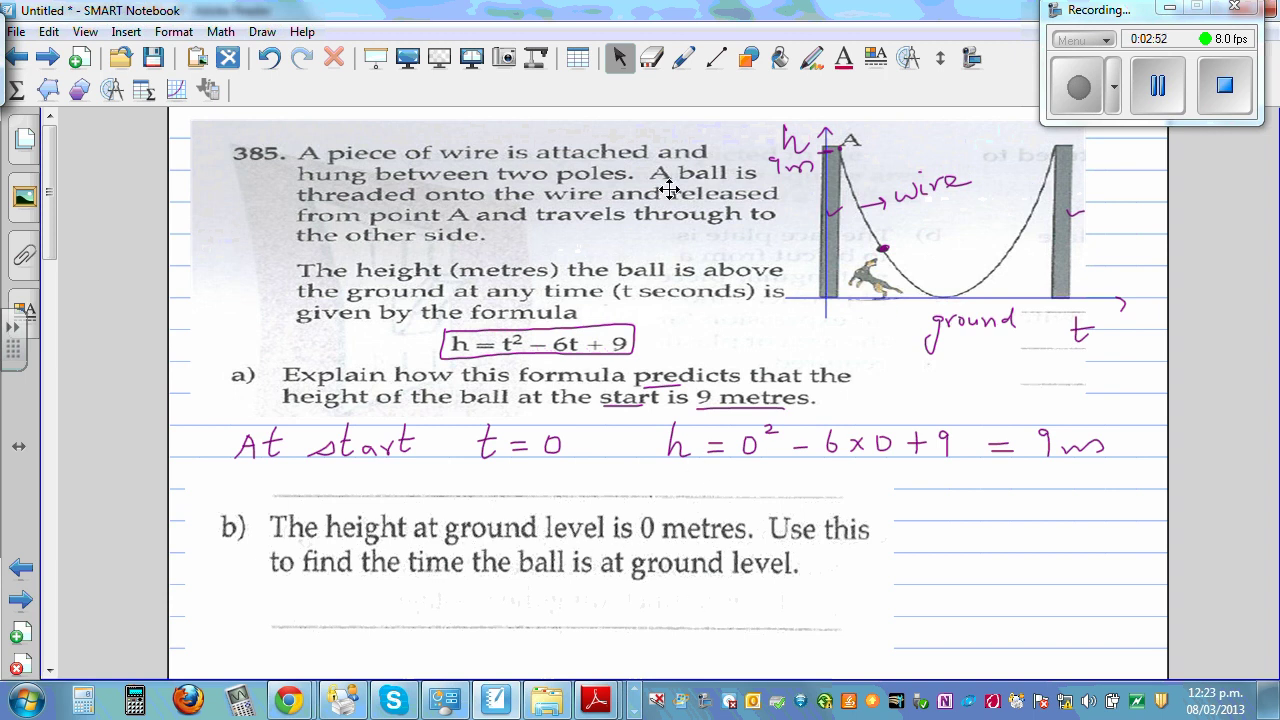
click(684, 60)
Step: Write h = 0 below the part b) question
mouse_move(283, 582)
mouse_down()
mouse_move(297, 606)
mouse_move(351, 590)
mouse_up()
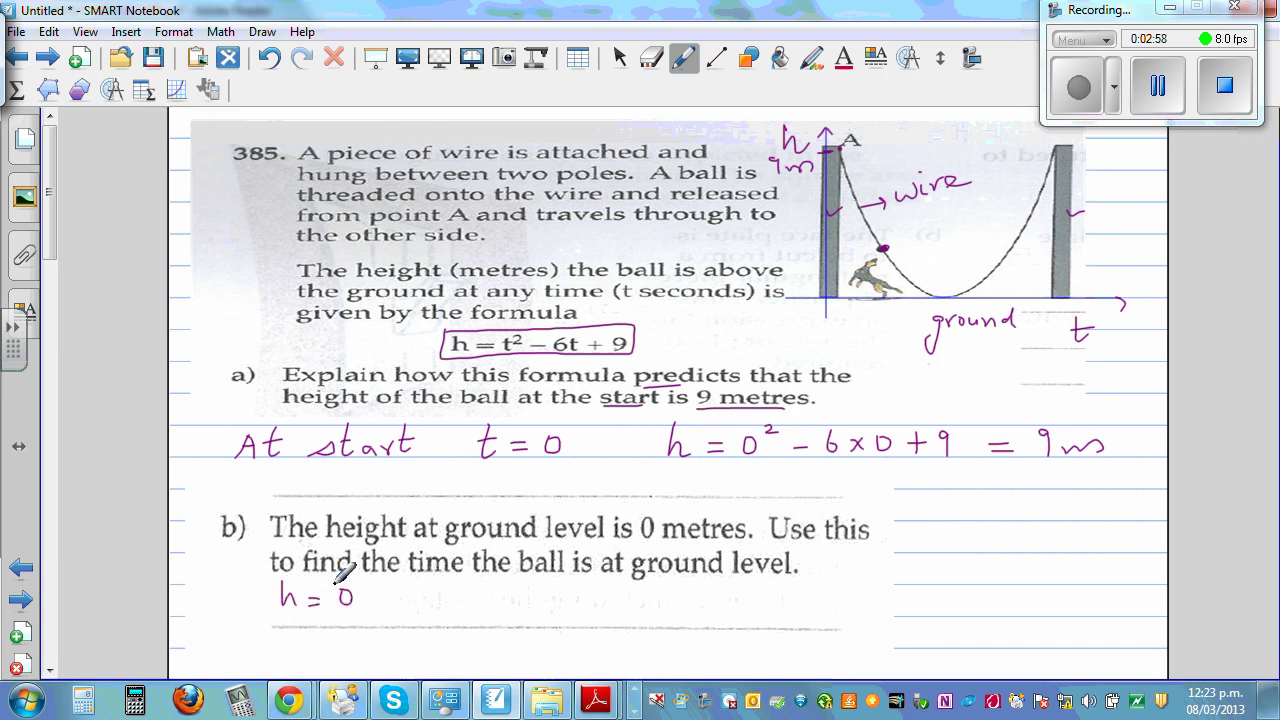